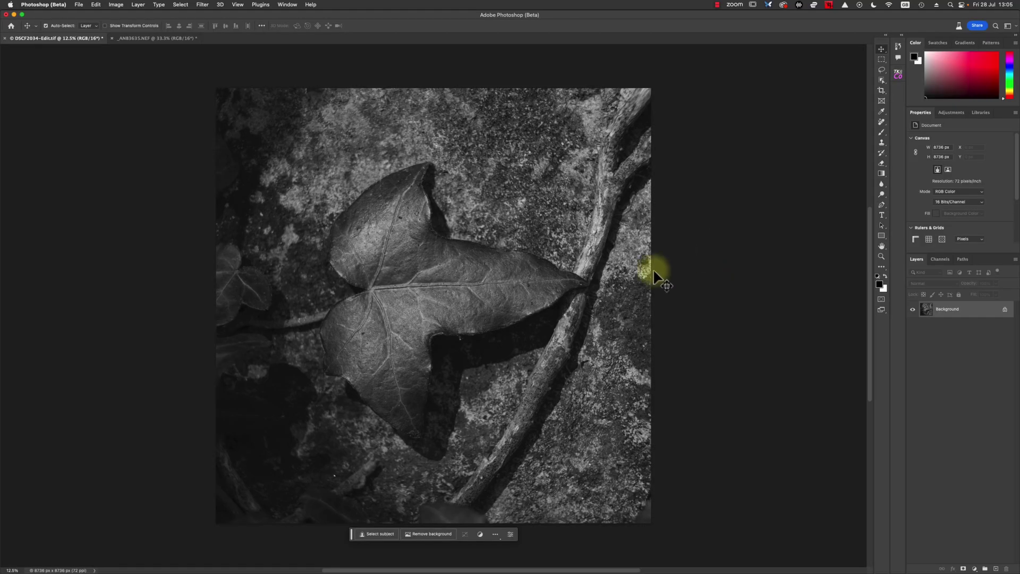
- Zoom to 25% and pan to the dark and grey shapes below the leaf, moving the task bar lower
key(super+equal)
key(super+equal)
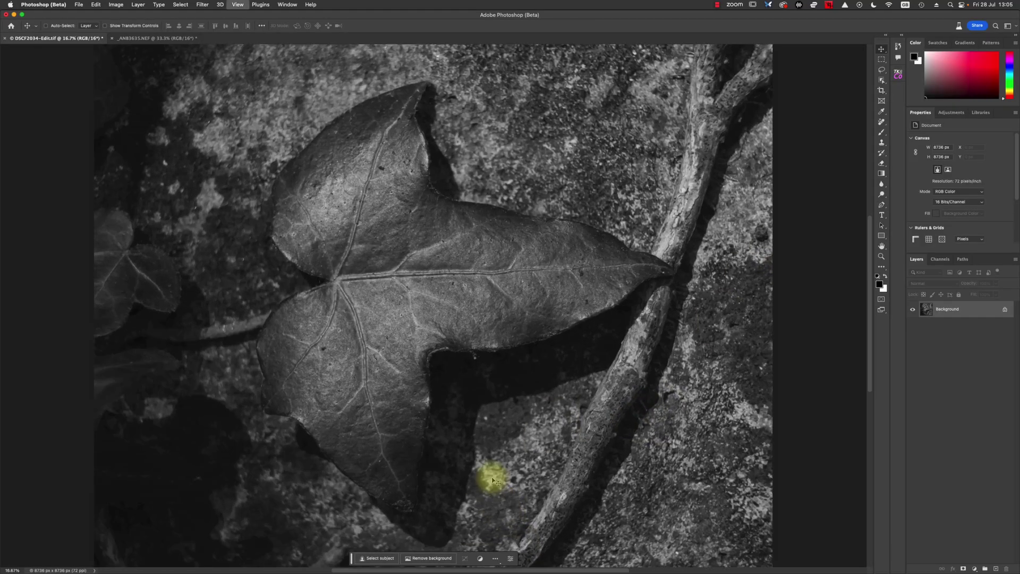
drag(515, 399, 547, 216)
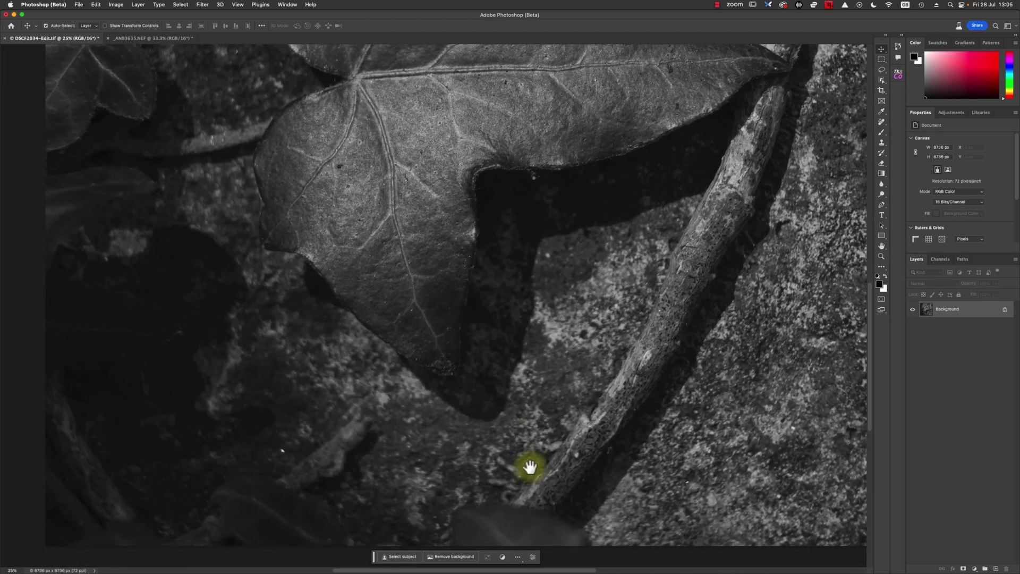
drag(529, 470, 540, 416)
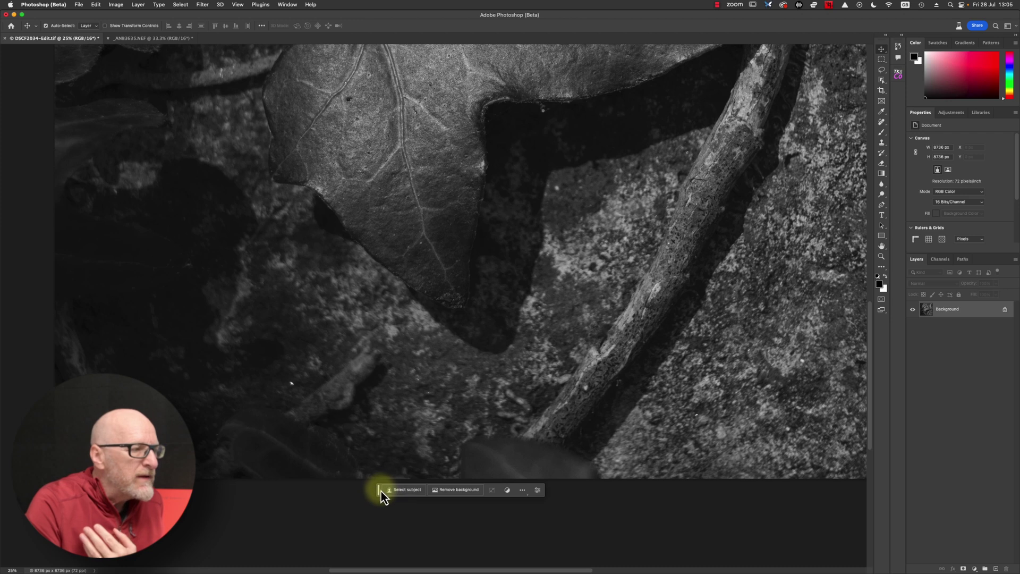
drag(378, 492, 388, 521)
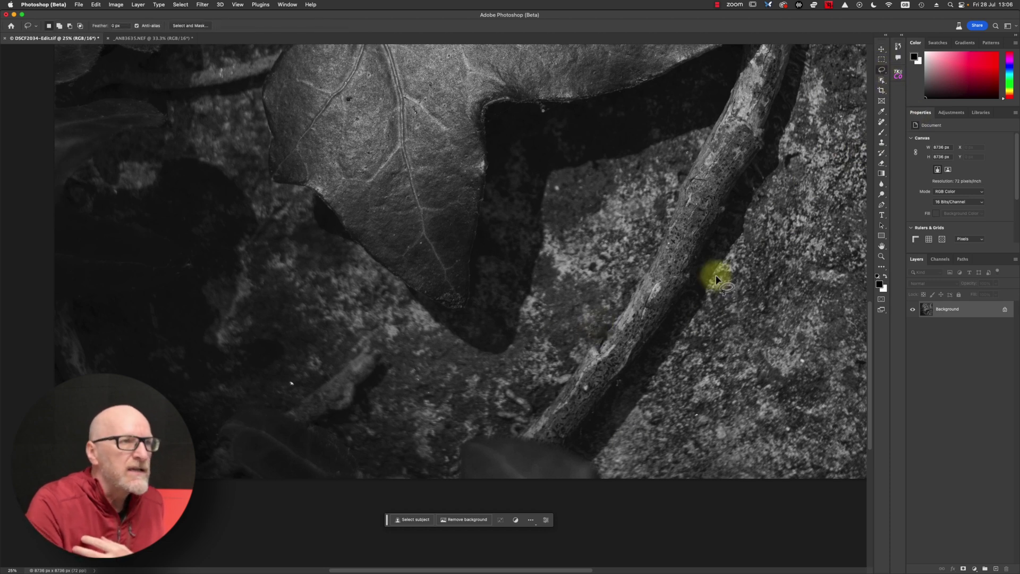
- Lasso the grey shape at the bottom edge beside the stem and run Generative Fill with an empty prompt
click(883, 72)
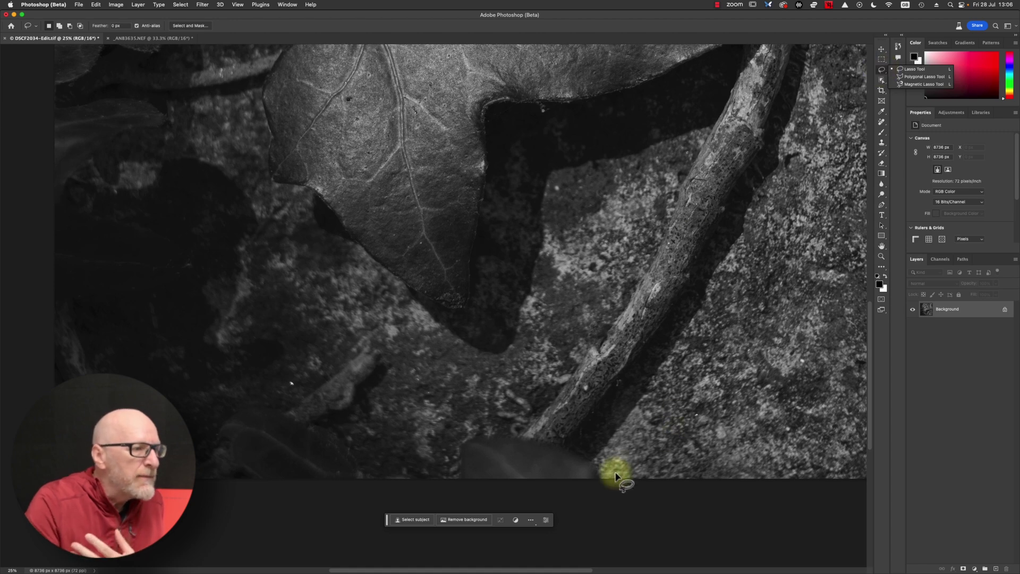
drag(619, 489, 586, 441)
drag(485, 425, 439, 434)
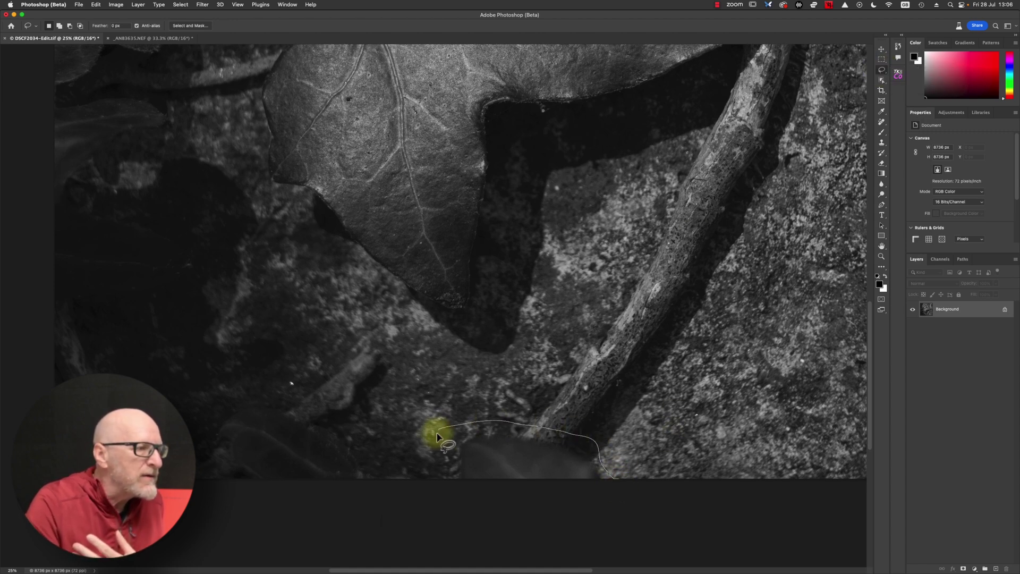
drag(626, 513, 630, 514)
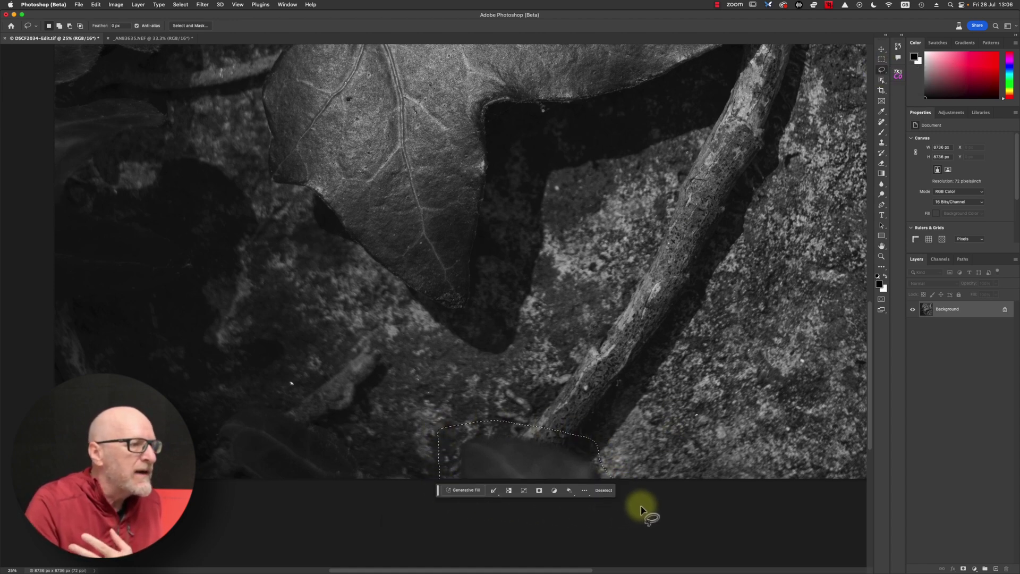
click(461, 492)
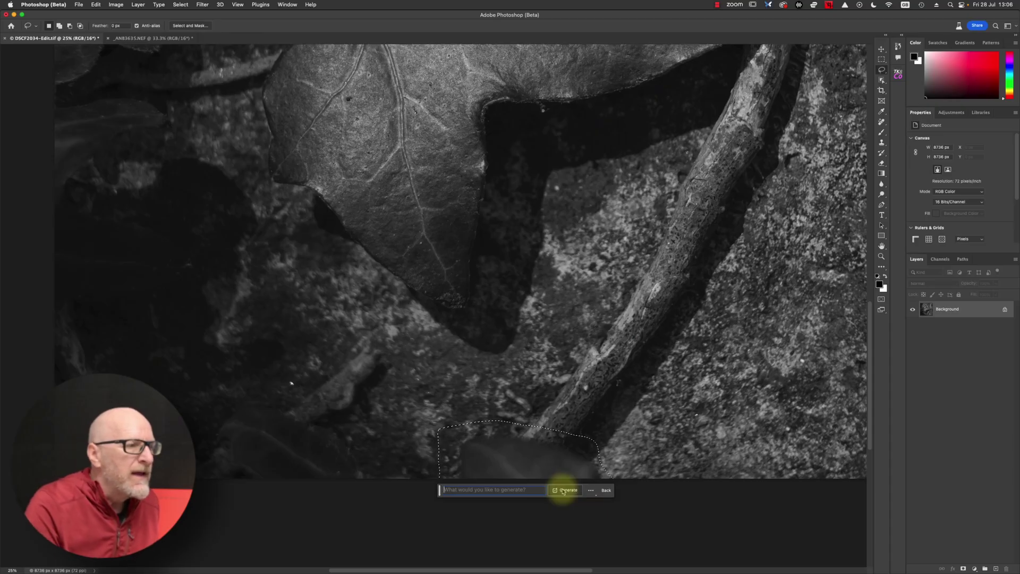
click(563, 492)
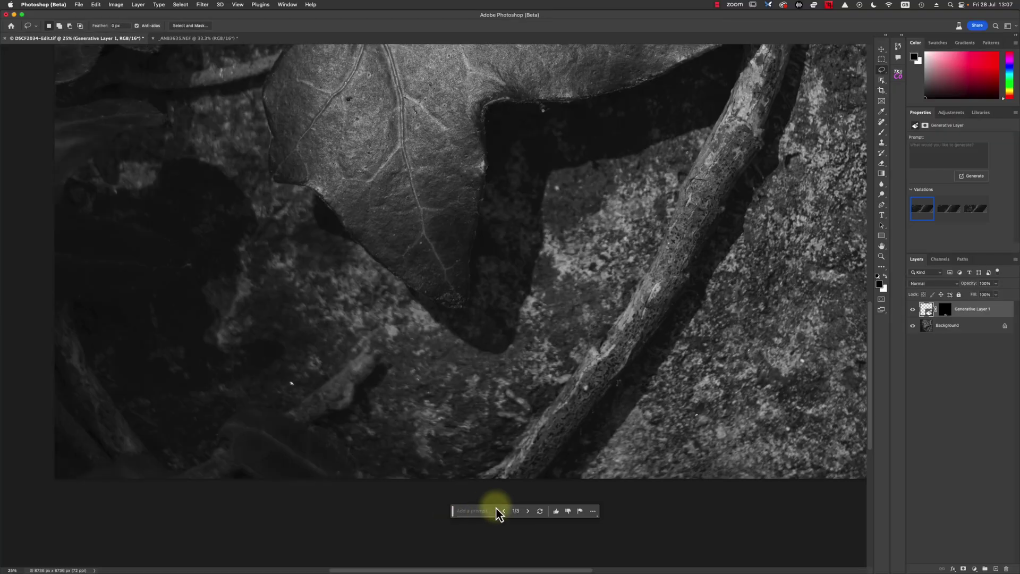
- Compare the three Generative Layer 1 variations and return to variation 1/3
click(528, 511)
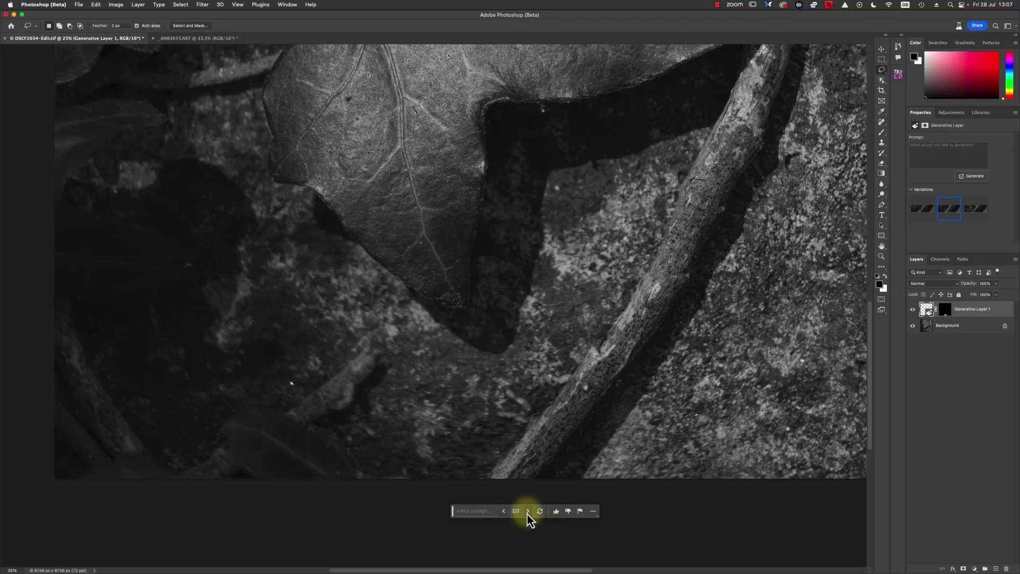
click(528, 511)
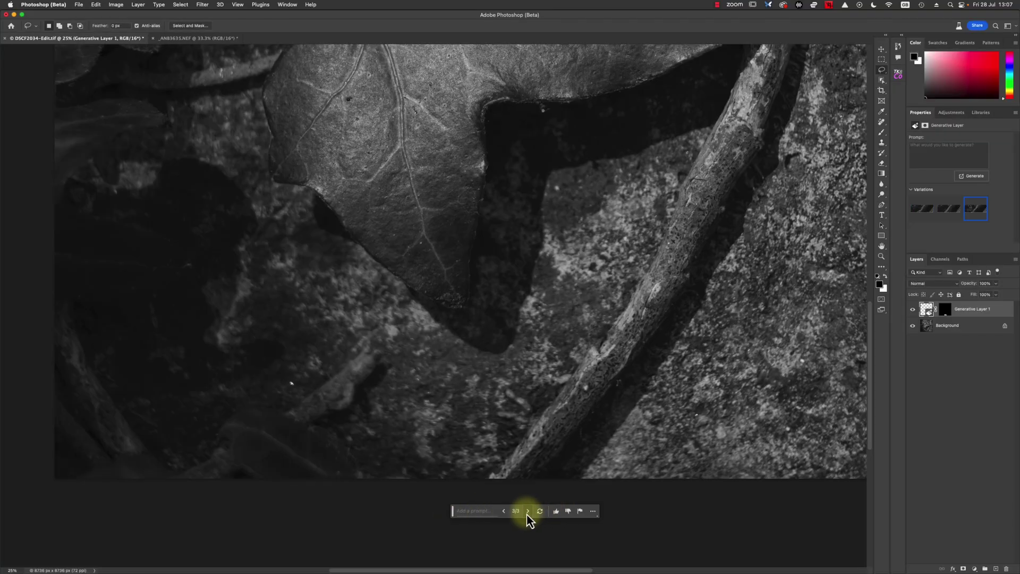
click(504, 511)
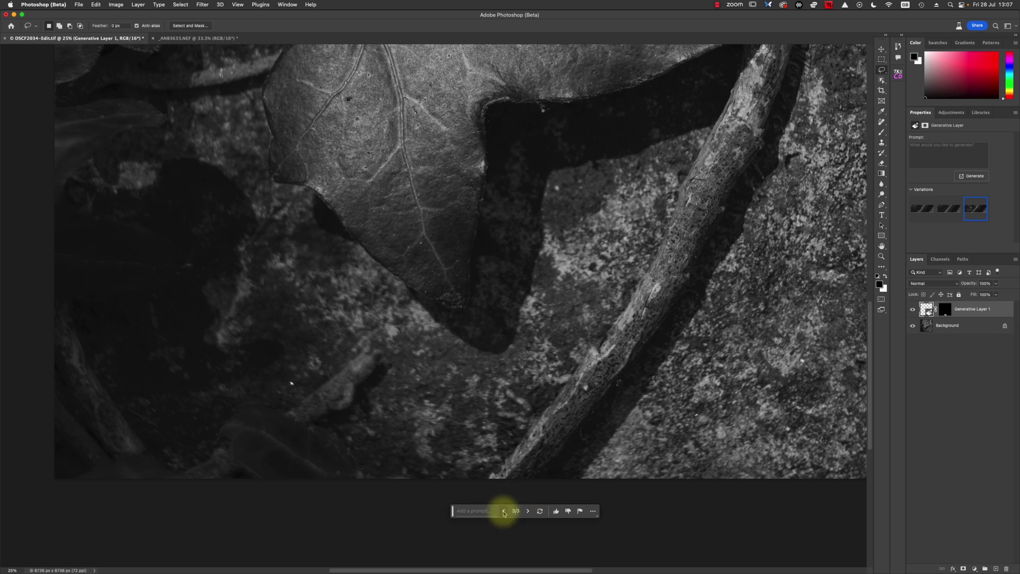
click(504, 512)
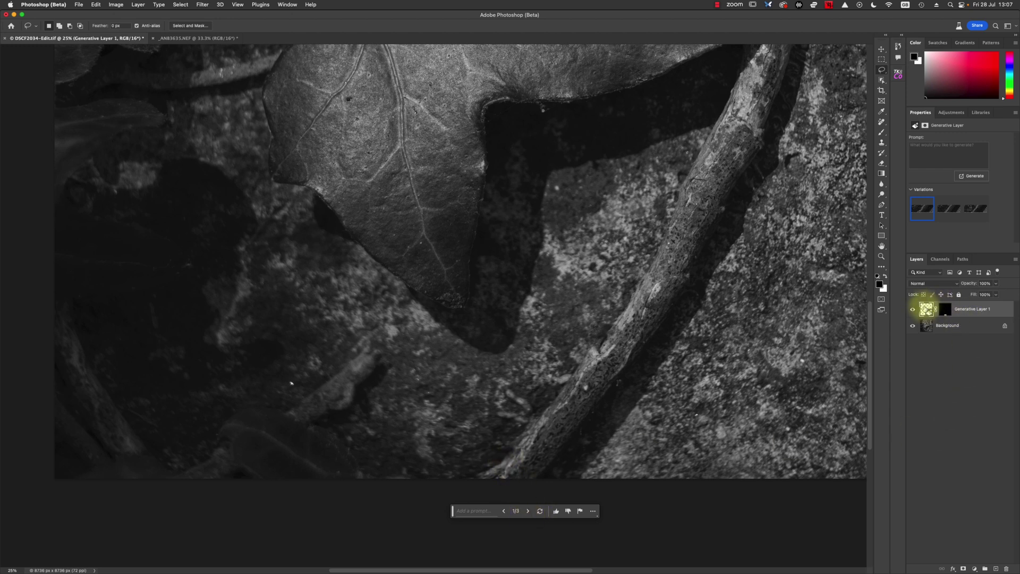
- Inspect Generative Layer 1's mask on its own, then make the Background layer active
click(945, 314)
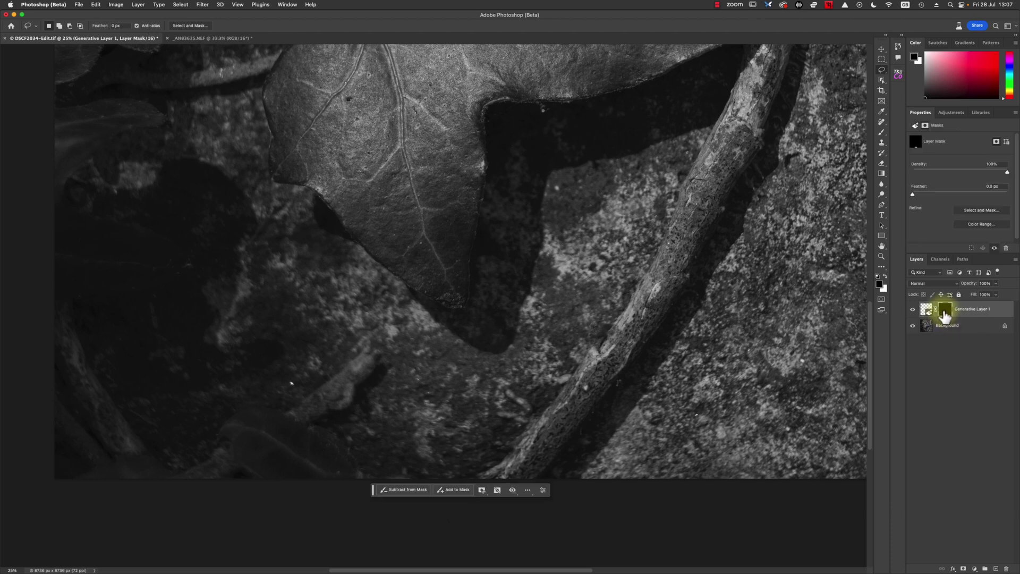
alt+click(945, 313)
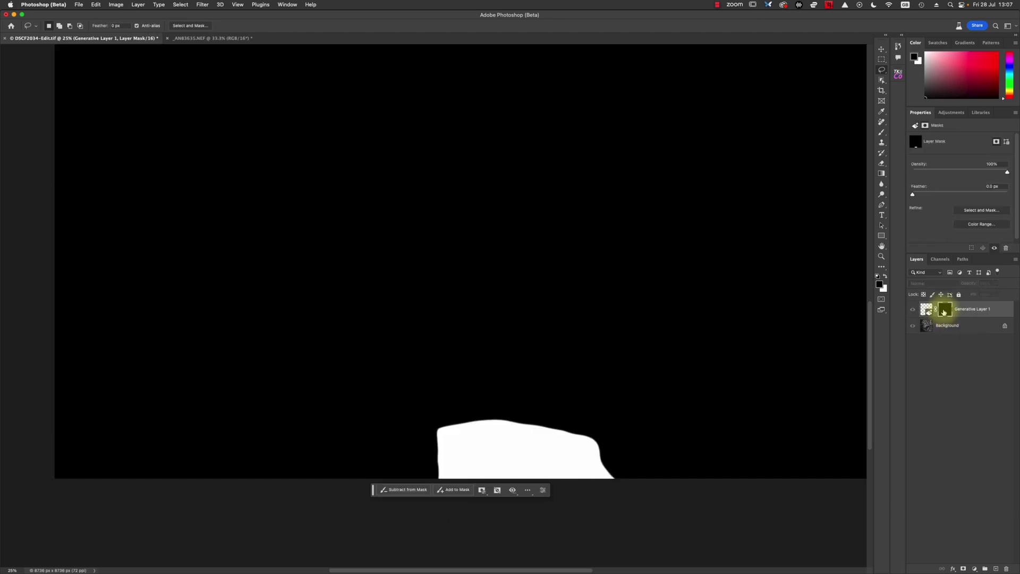
alt+click(944, 313)
click(930, 335)
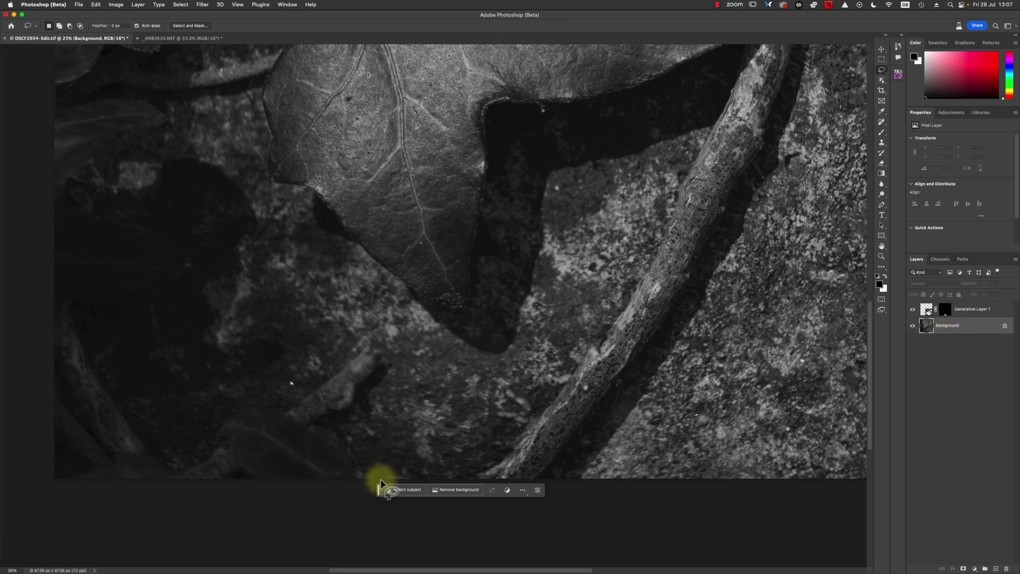
- Lasso the dark leaf shape at the lower left and run Generative Fill with an empty prompt
mouse_move(373, 486)
mouse_down()
mouse_move(362, 448)
mouse_move(315, 415)
mouse_up()
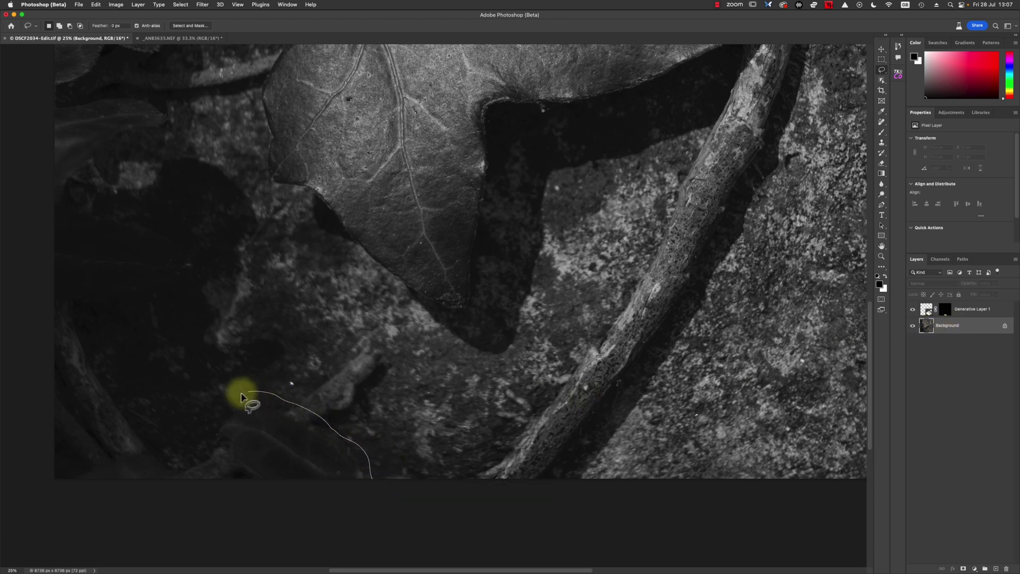
mouse_move(242, 398)
mouse_down()
mouse_move(201, 465)
mouse_move(298, 503)
mouse_move(372, 513)
mouse_move(390, 490)
mouse_up()
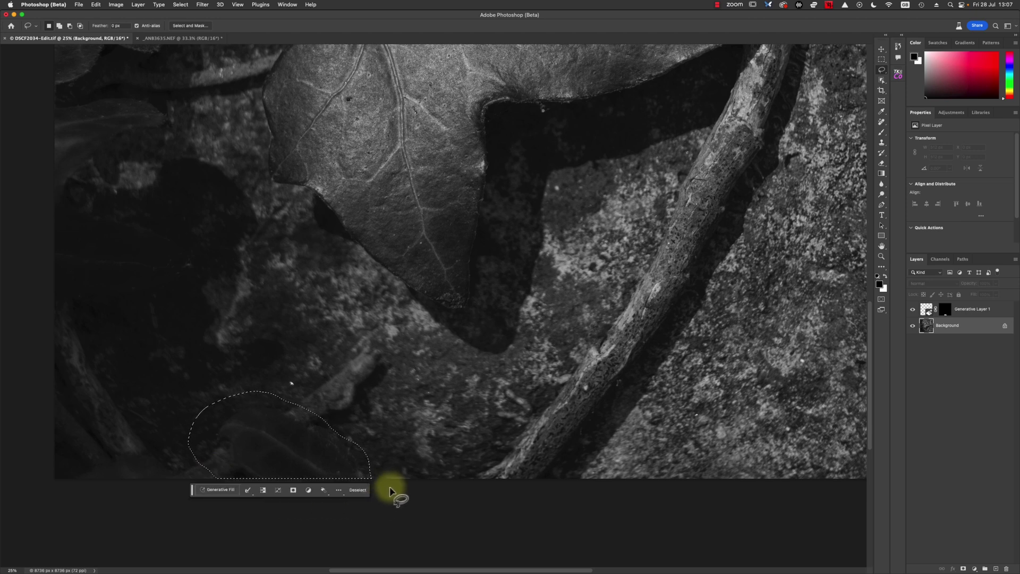
click(223, 492)
click(322, 494)
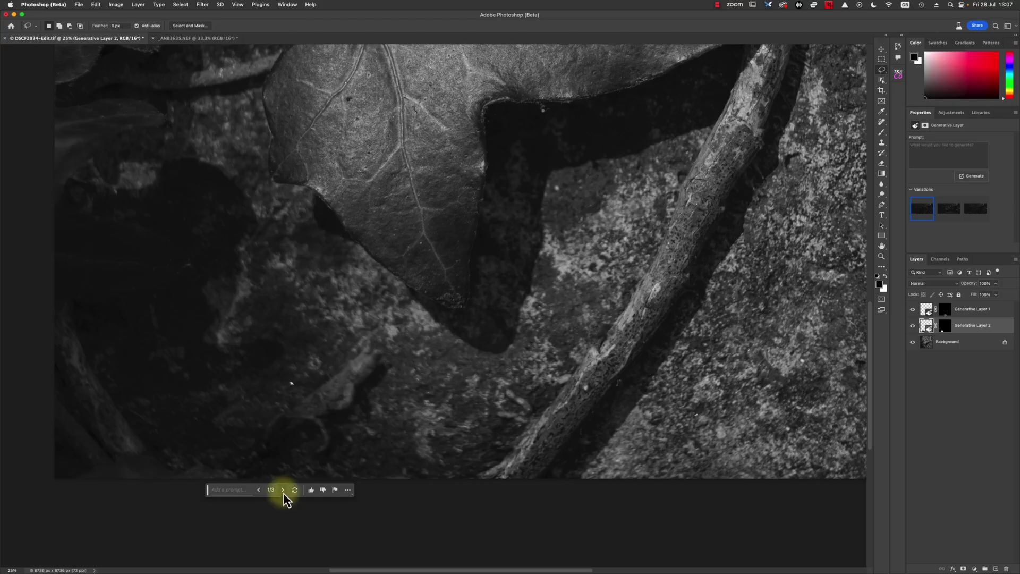
- Cycle through the generated variations and settle on variation 3/3
click(283, 490)
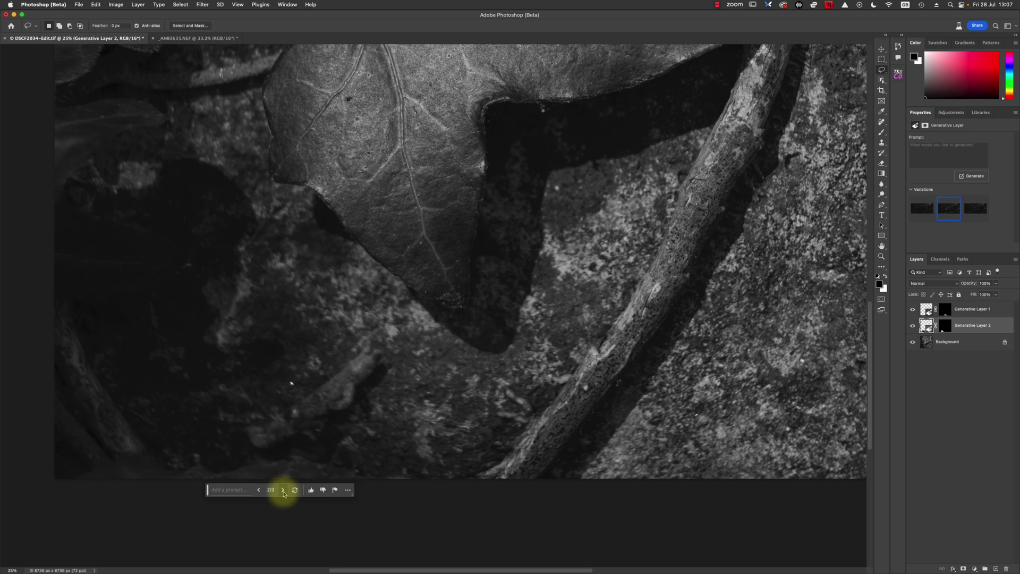
click(284, 490)
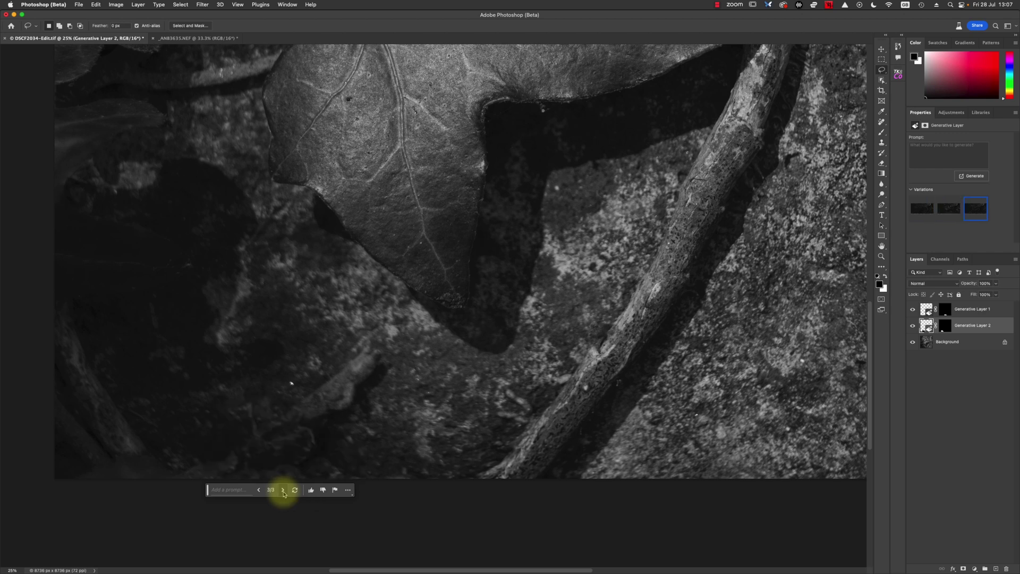
click(260, 495)
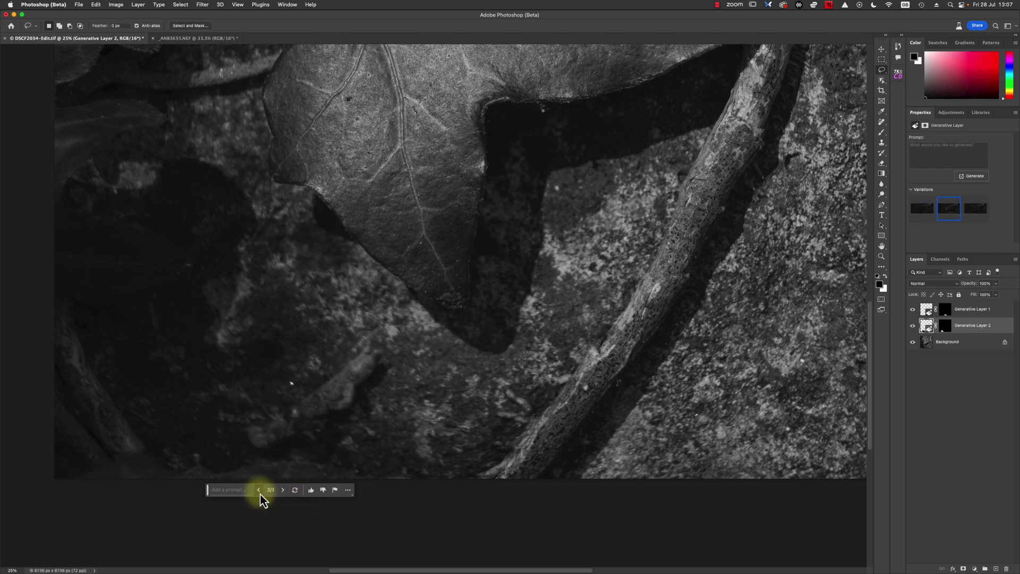
click(260, 493)
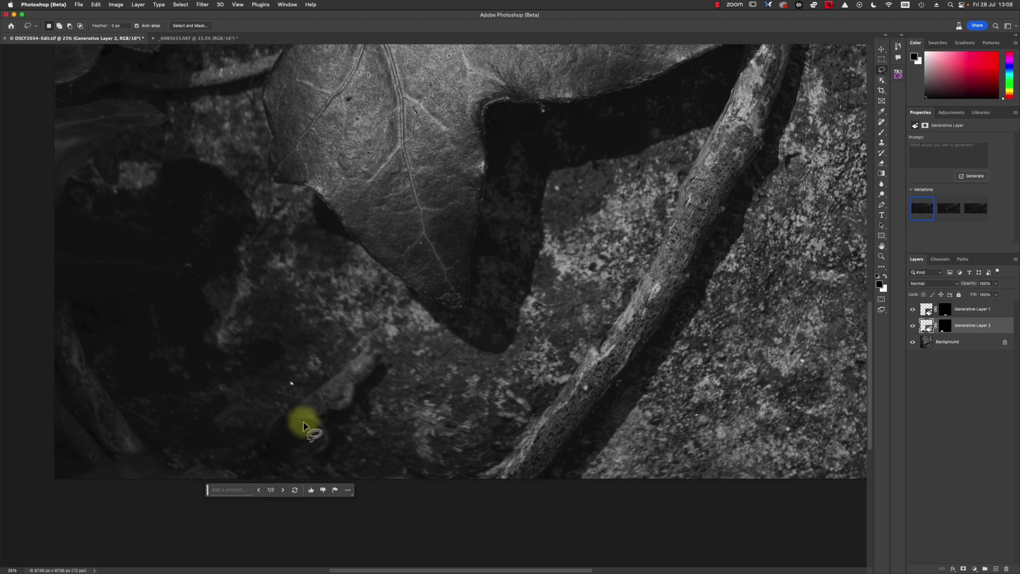
click(283, 490)
click(283, 490)
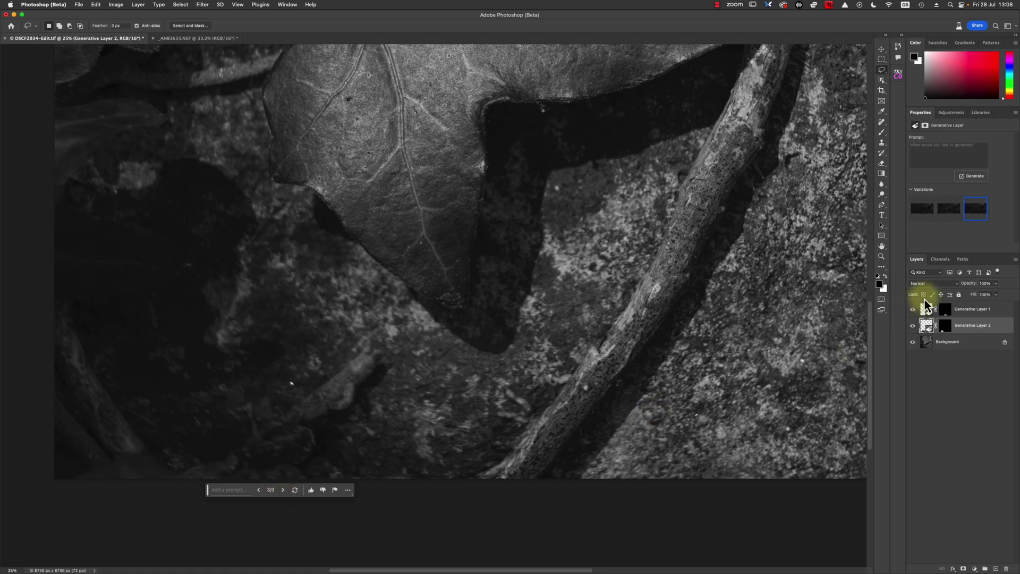
- Delete Generative Layer 2, re-lasso the dark leaf shape at lower left, and regenerate the fill
drag(929, 324, 1007, 570)
click(372, 478)
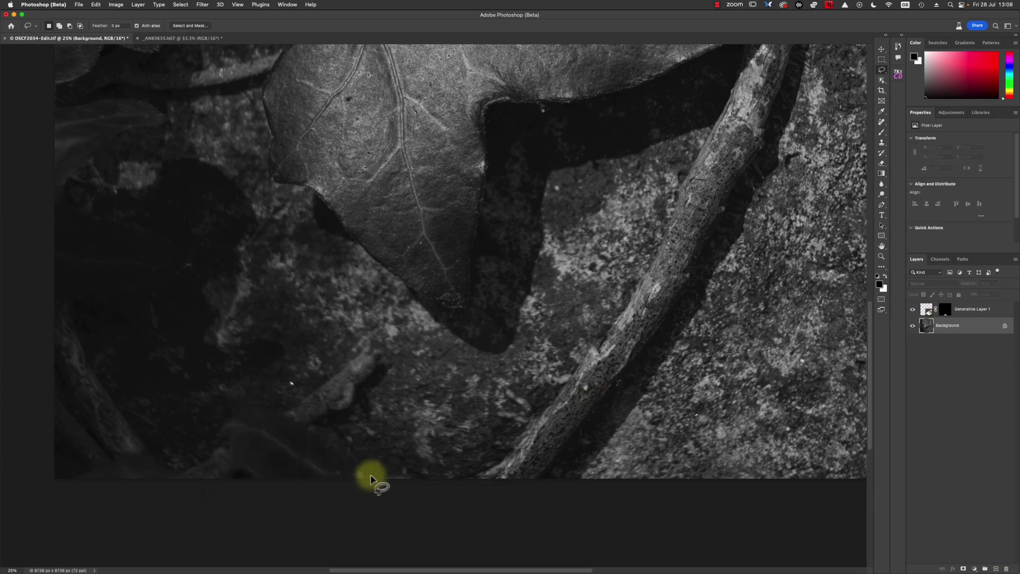
mouse_move(346, 442)
mouse_down()
mouse_move(286, 410)
mouse_move(211, 419)
mouse_up()
drag(228, 455, 246, 482)
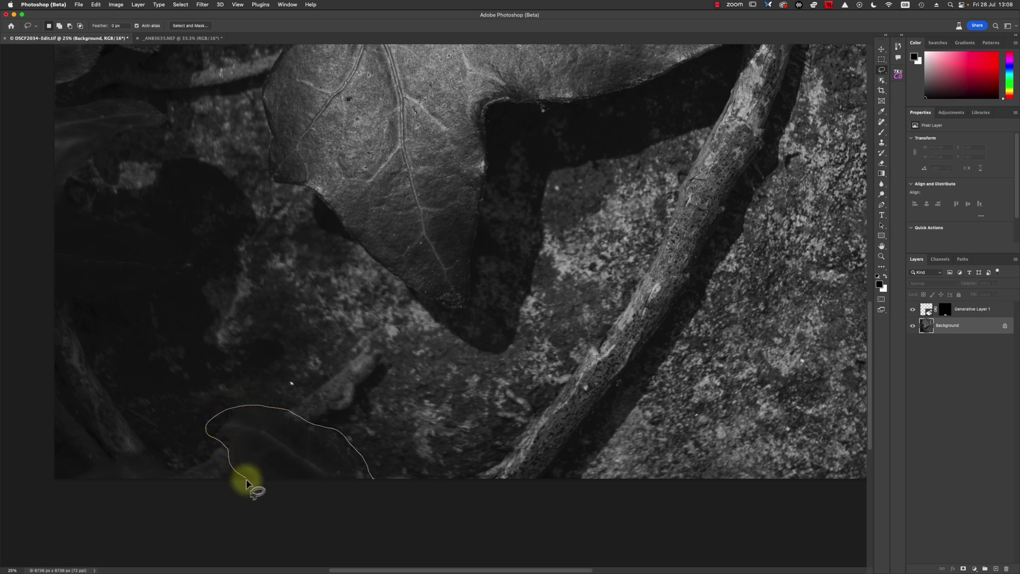
drag(369, 502, 374, 503)
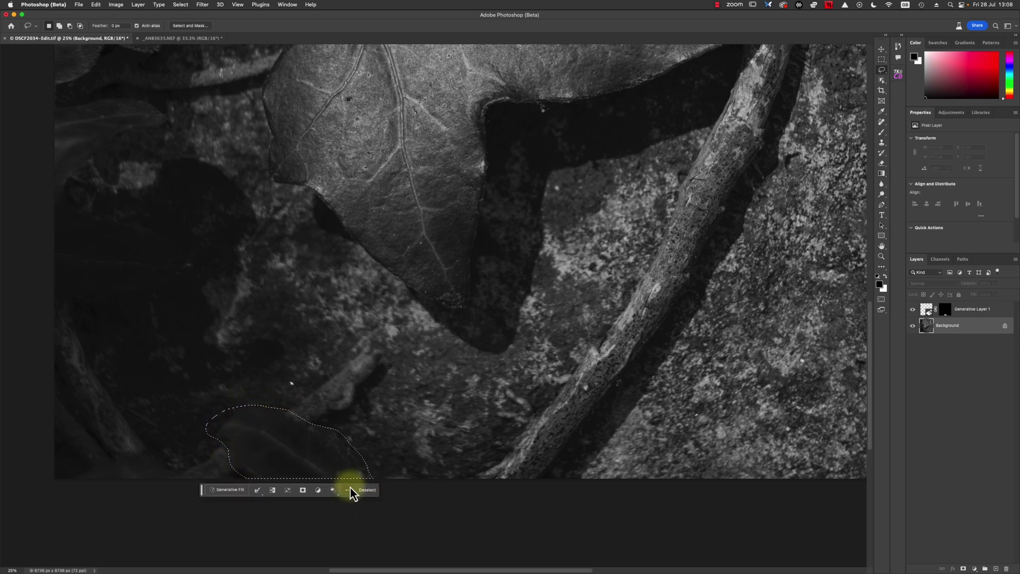
click(241, 490)
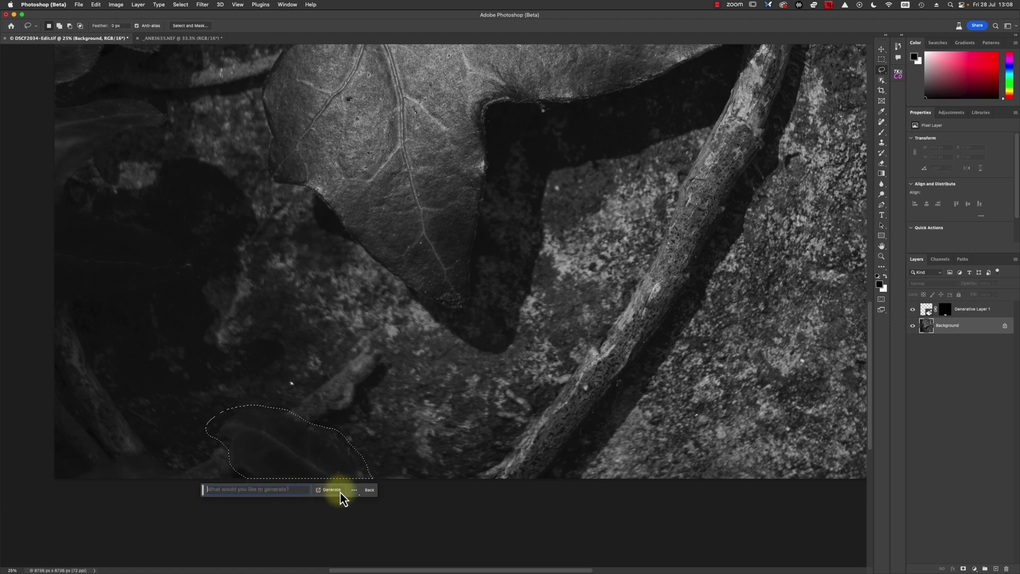
click(337, 490)
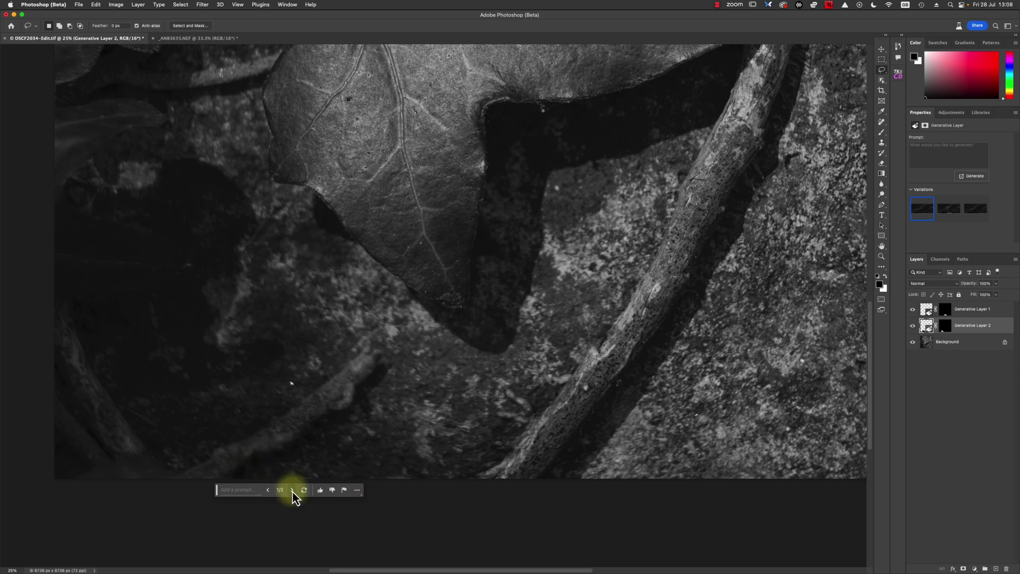
- Compare the three new fill variations and keep variation 1/3
click(293, 490)
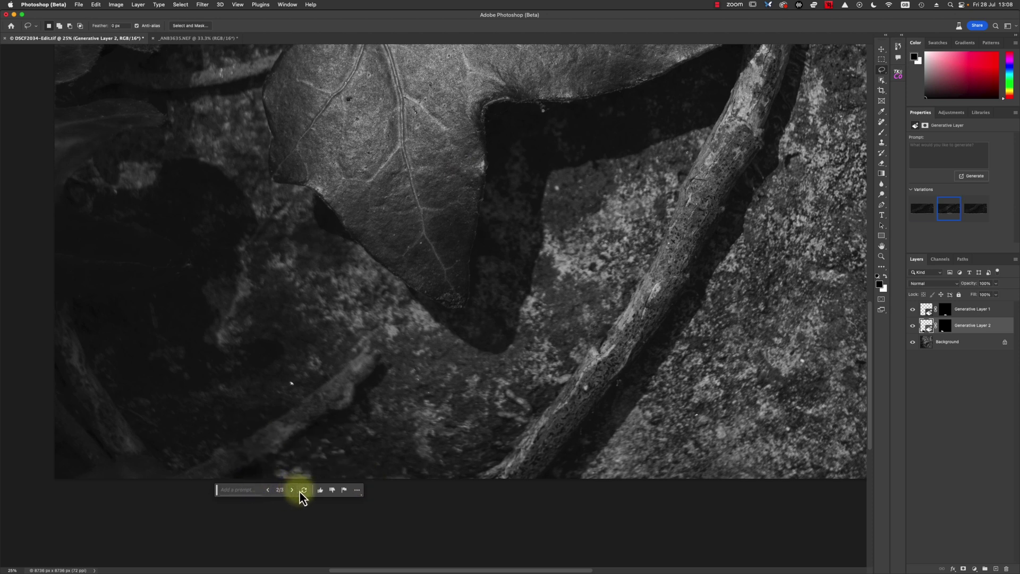
click(292, 490)
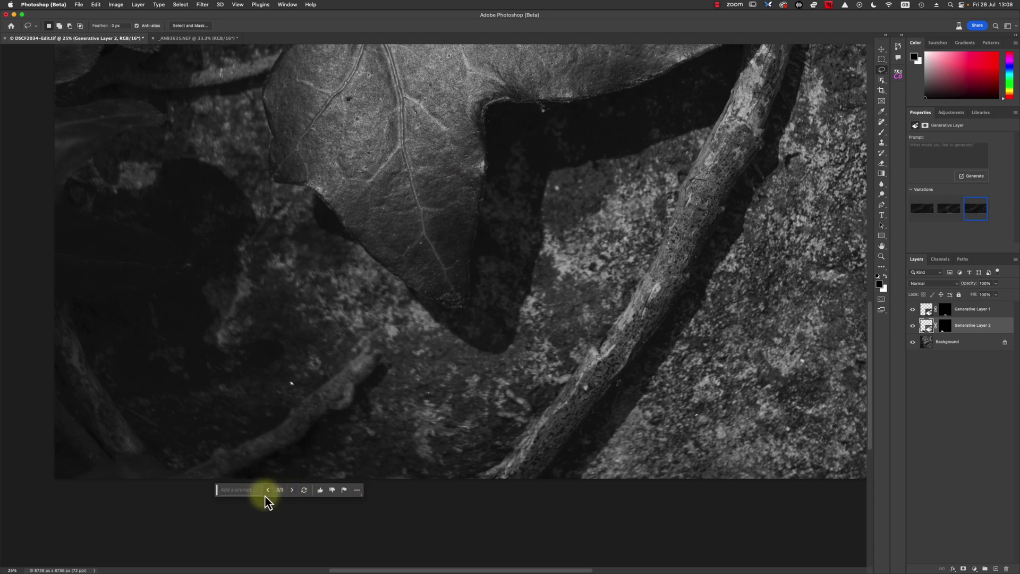
click(269, 490)
click(269, 491)
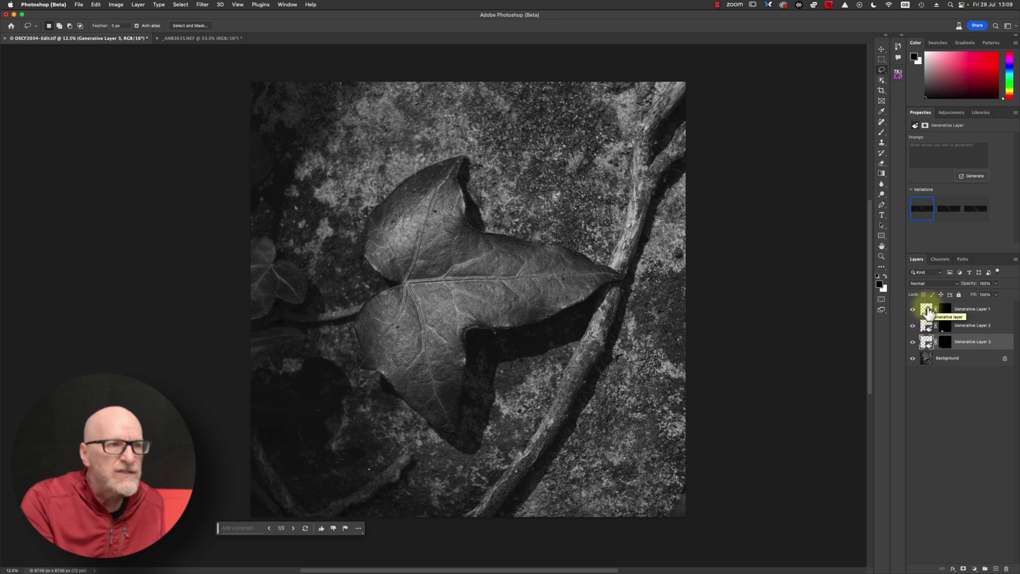
- Select Generative Layers 1 through 3 and group them into Group 1 with Cmd+G
click(925, 312)
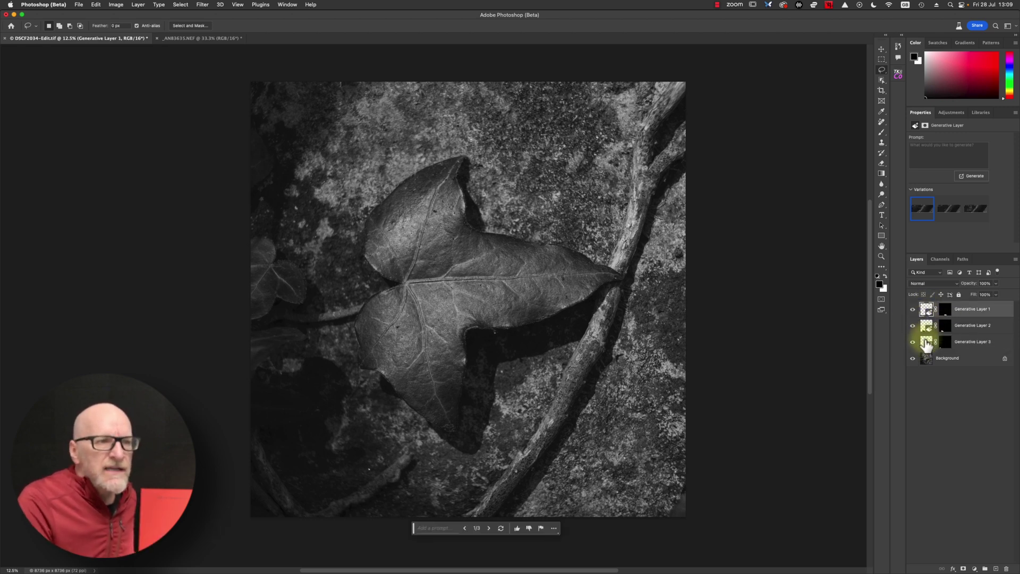
right_click(928, 343)
key(Escape)
shift+click(926, 312)
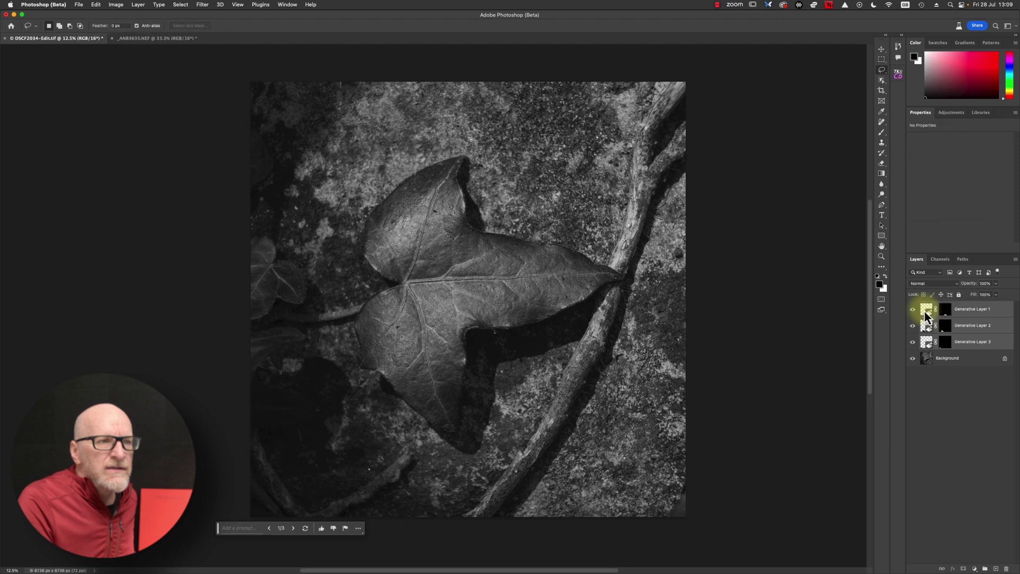
key(super+g)
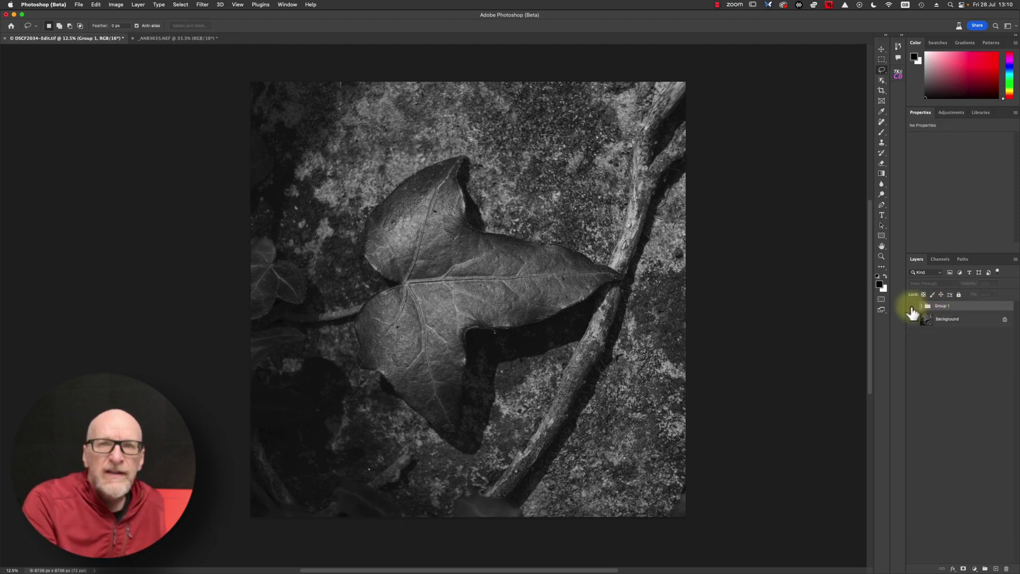
- Toggle Group 1's visibility to compare with the original, leaving the fixes shown
click(913, 307)
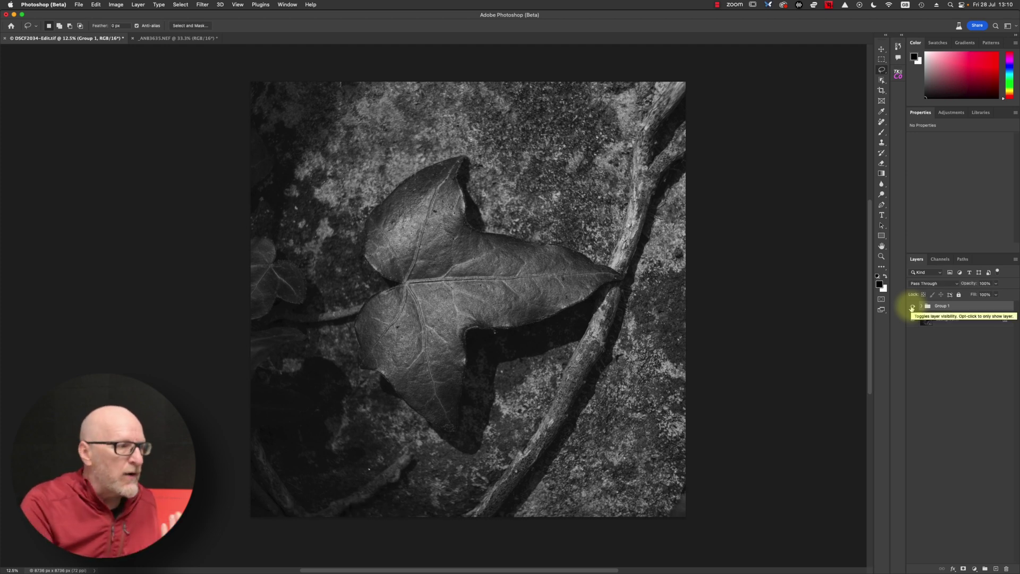
click(912, 306)
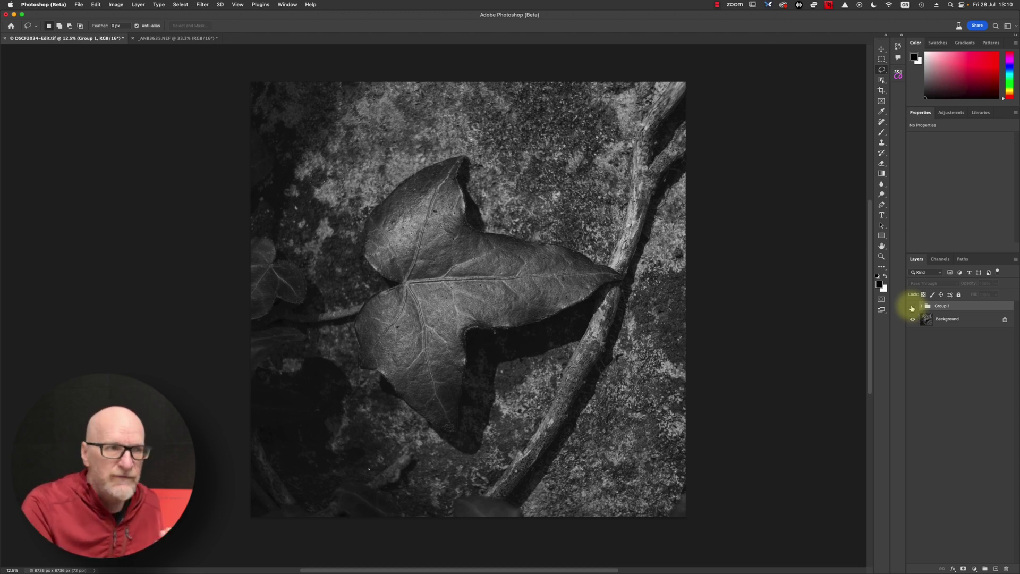
click(914, 307)
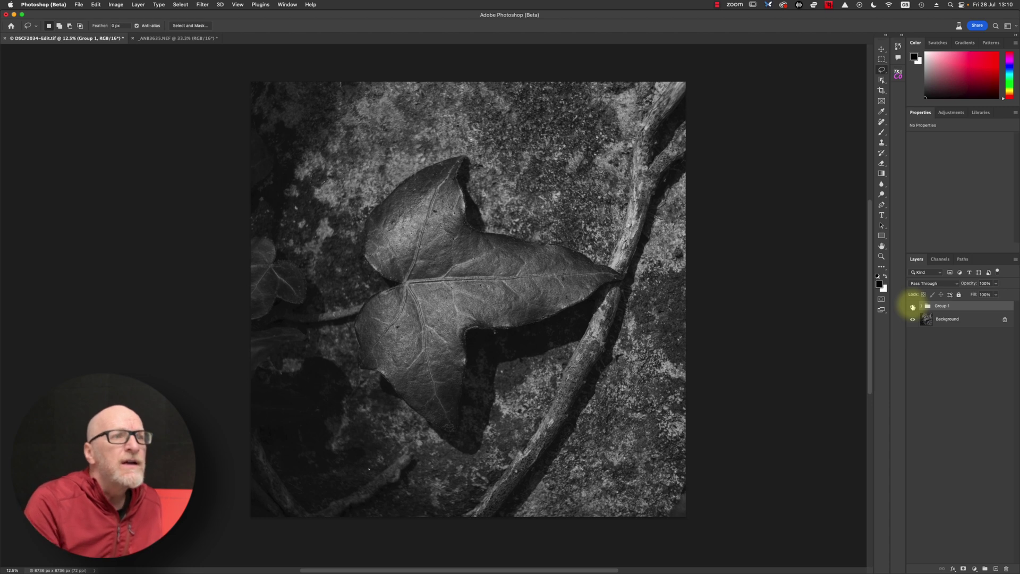
click(883, 126)
- Choose the Remove Tool and stamp all visible layers into a merged Layer 1
right_click(882, 125)
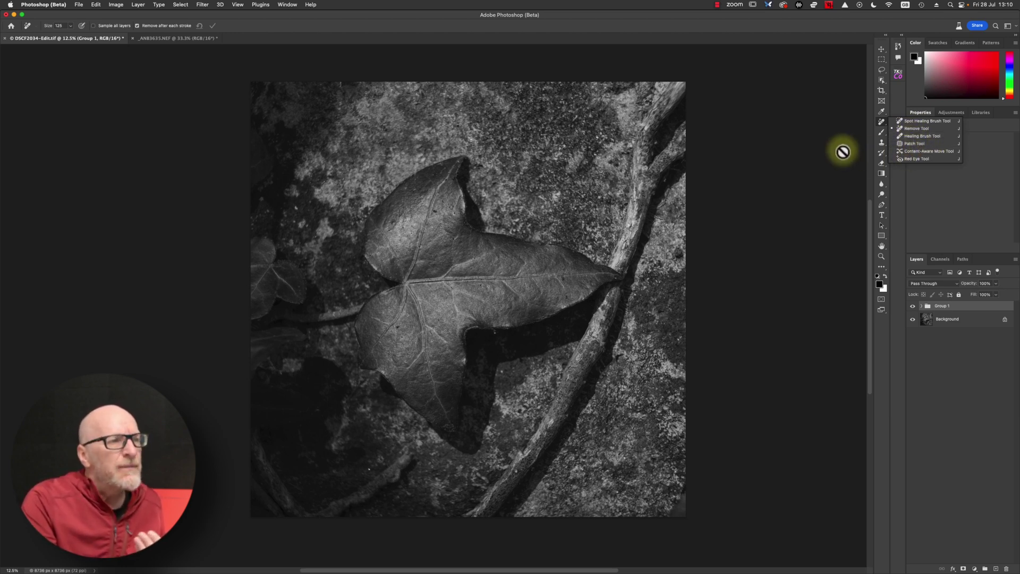
click(905, 128)
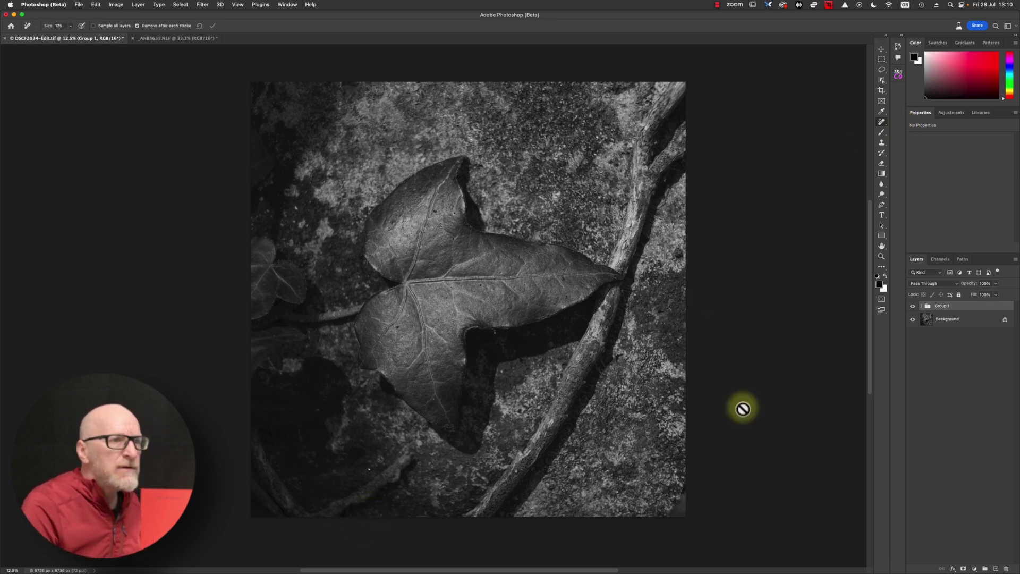
click(898, 73)
click(820, 171)
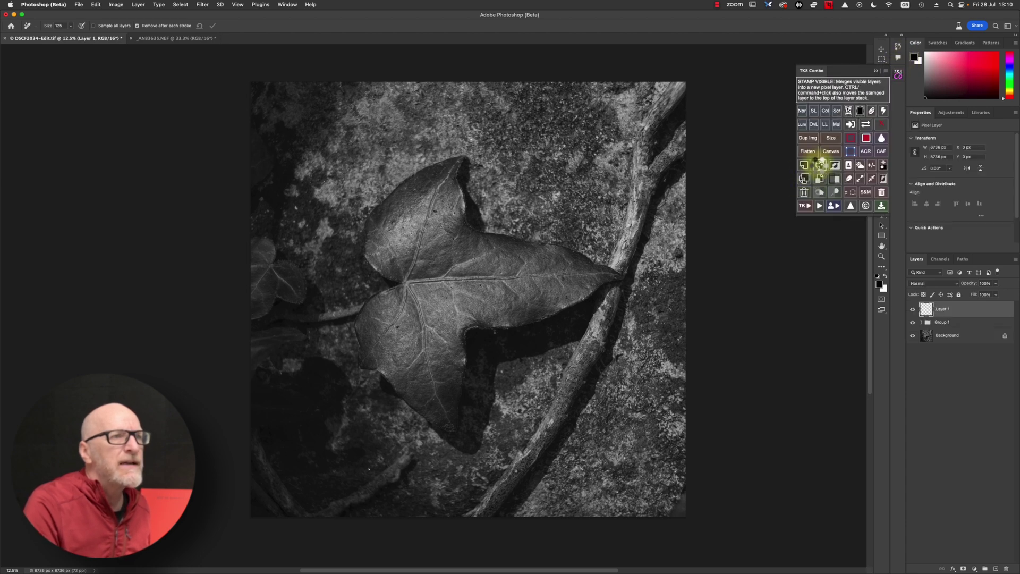
click(898, 74)
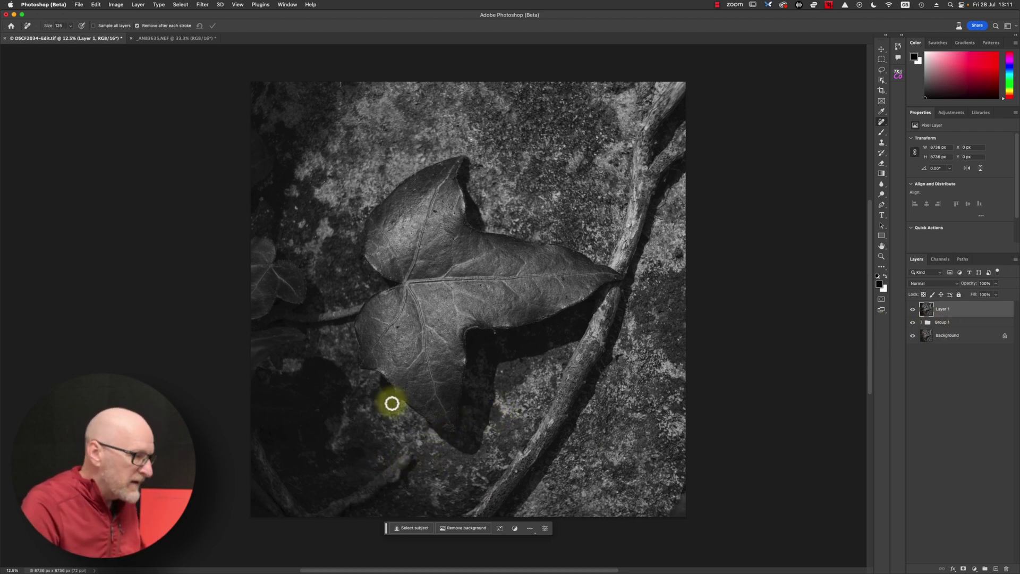
- Zoom to 25% and remove the stray branch piece and dark patch along the bottom edge
key(super+plus)
drag(368, 449, 563, 113)
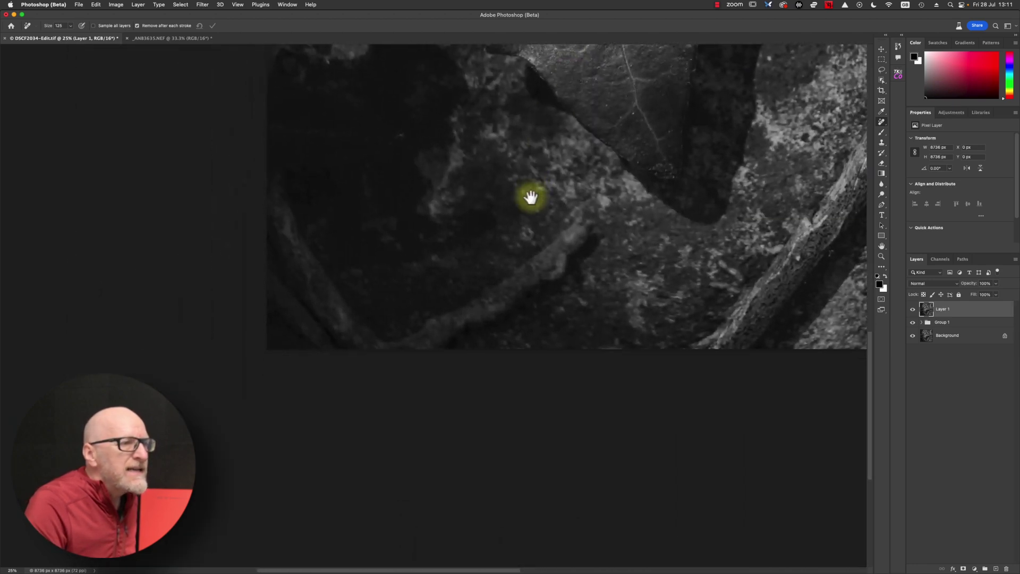
mouse_move(738, 302)
mouse_down()
mouse_move(697, 346)
mouse_move(692, 372)
mouse_move(733, 303)
mouse_move(706, 349)
mouse_move(729, 335)
mouse_move(729, 348)
mouse_move(701, 336)
mouse_move(706, 369)
mouse_move(703, 338)
mouse_up()
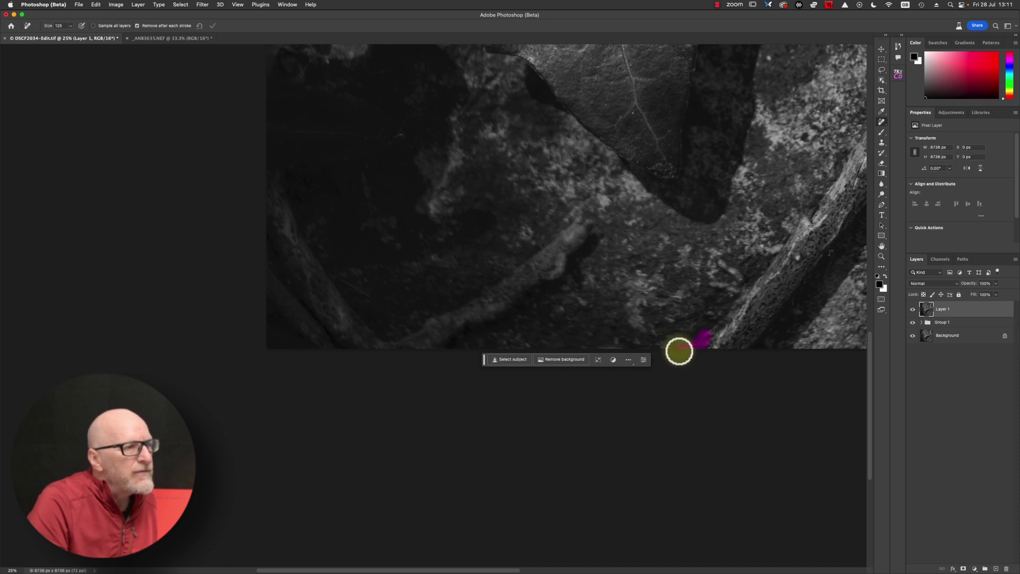
drag(618, 349, 565, 349)
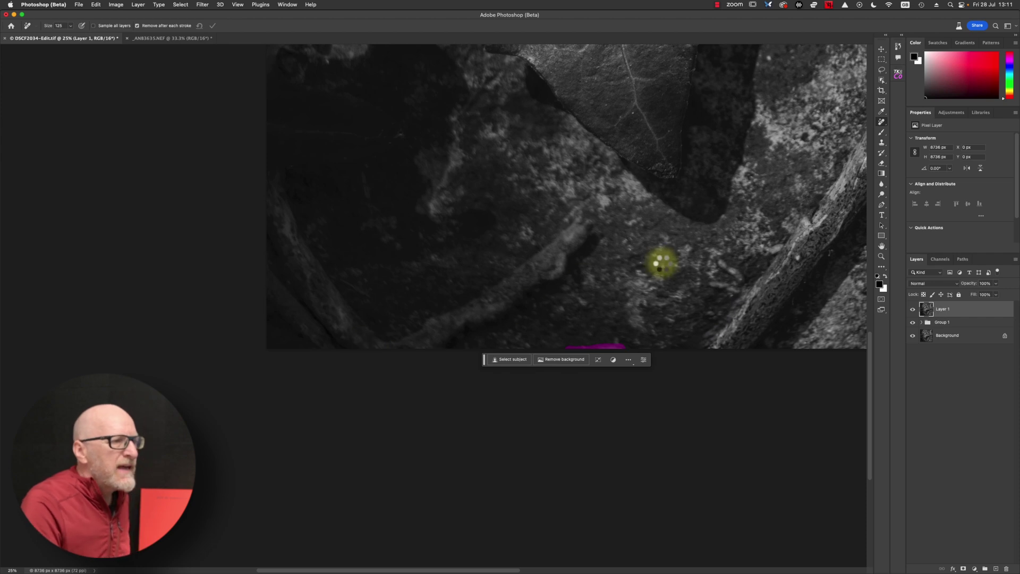
- Remove the dark spots at the right edge, beside the vine, and below the leaf tip, then zoom out
drag(675, 260, 200, 264)
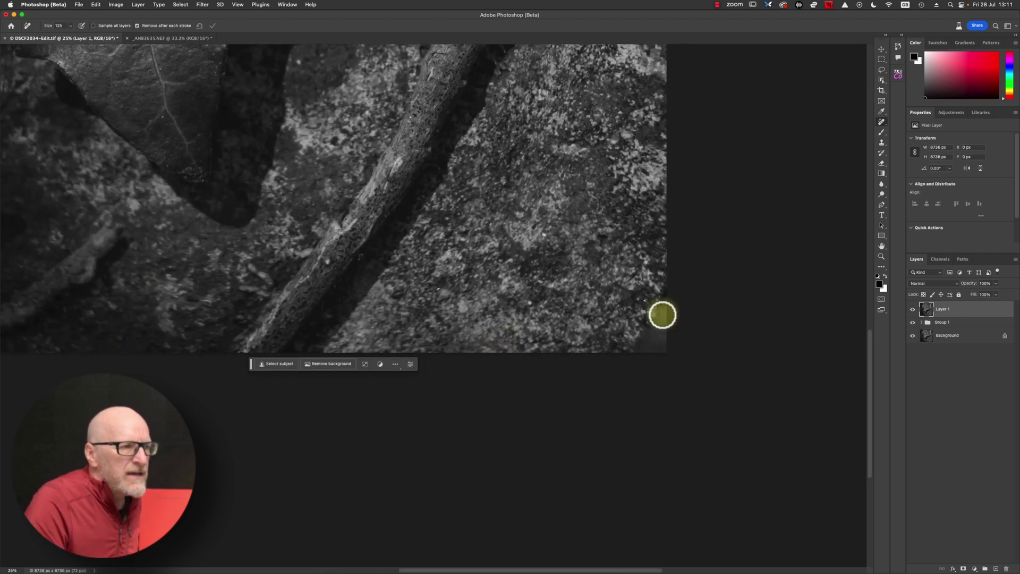
mouse_move(663, 299)
mouse_down()
mouse_move(639, 350)
mouse_move(667, 349)
mouse_move(668, 311)
mouse_move(648, 344)
mouse_move(661, 338)
mouse_move(663, 294)
mouse_up()
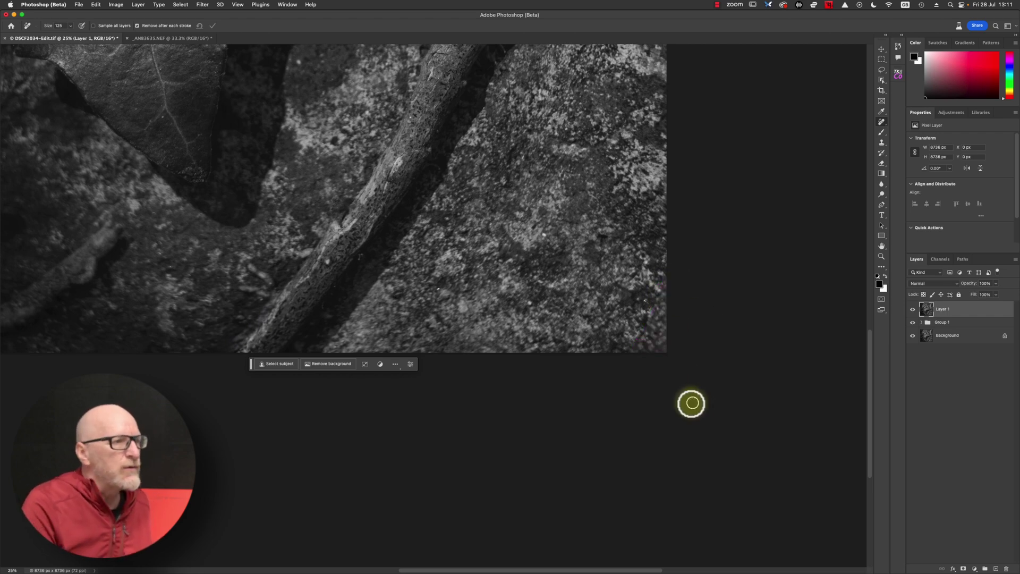
scroll(554, 175, up, 15)
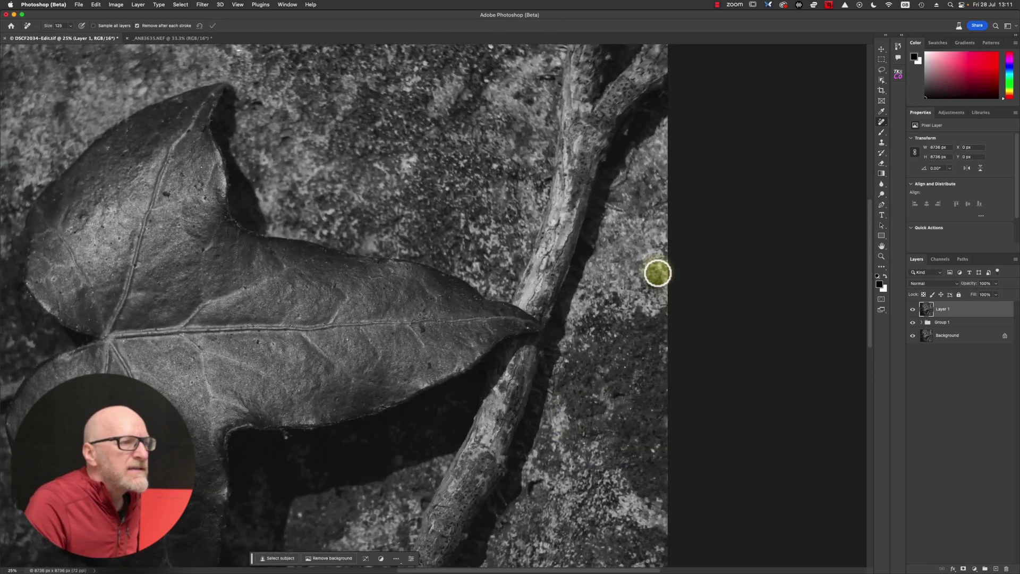
mouse_move(656, 273)
mouse_down()
mouse_move(645, 271)
mouse_move(651, 285)
mouse_move(657, 278)
mouse_up()
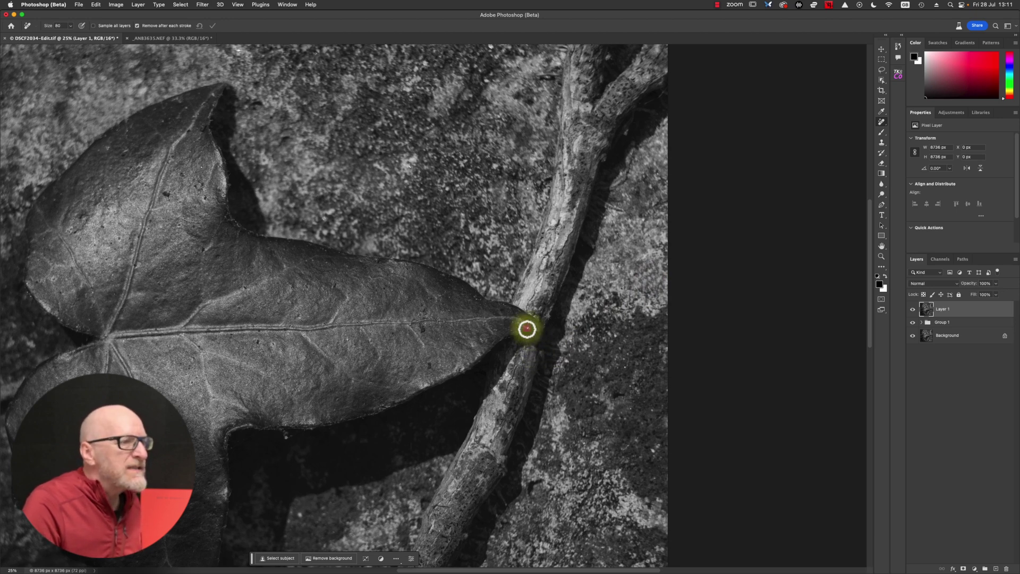
click(286, 437)
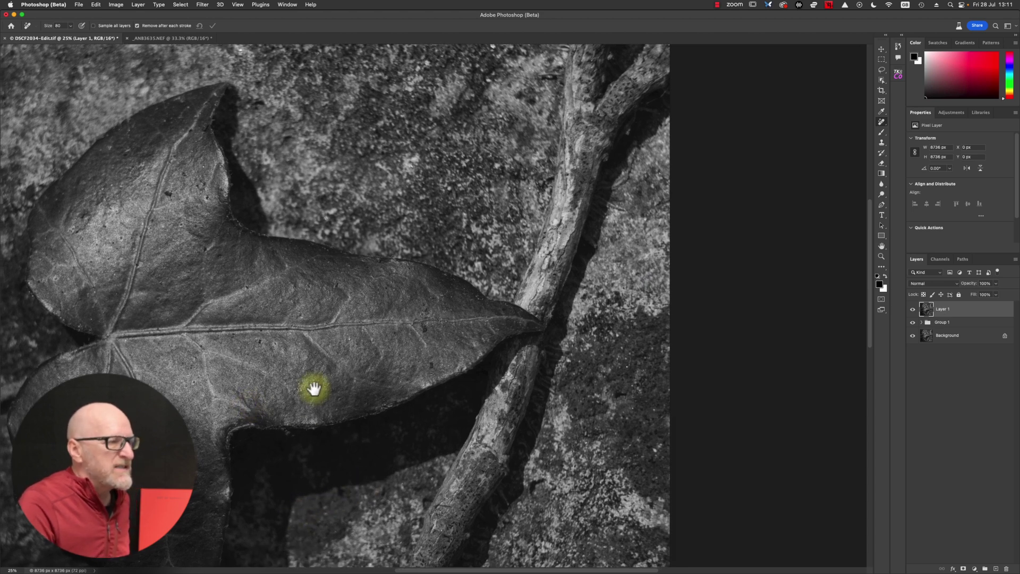
drag(252, 405, 563, 403)
drag(482, 382, 498, 275)
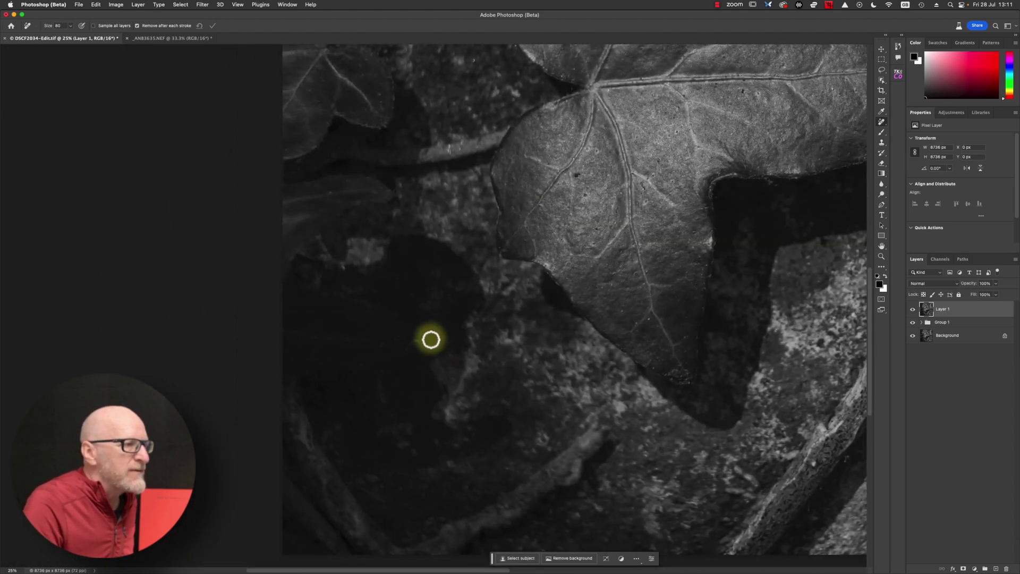
key(super+0)
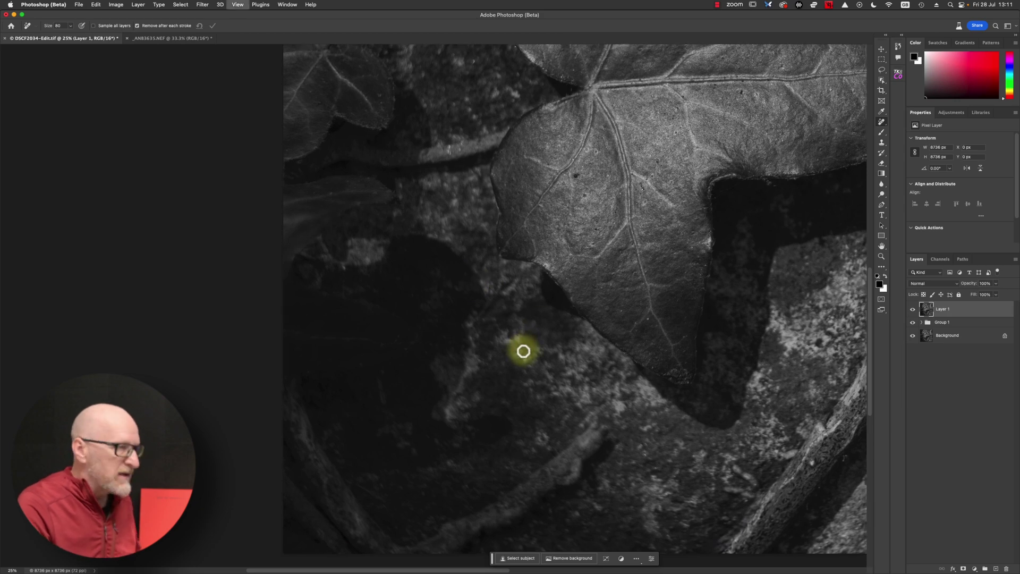
scroll(549, 358, right, 4)
scroll(549, 357, up, 2)
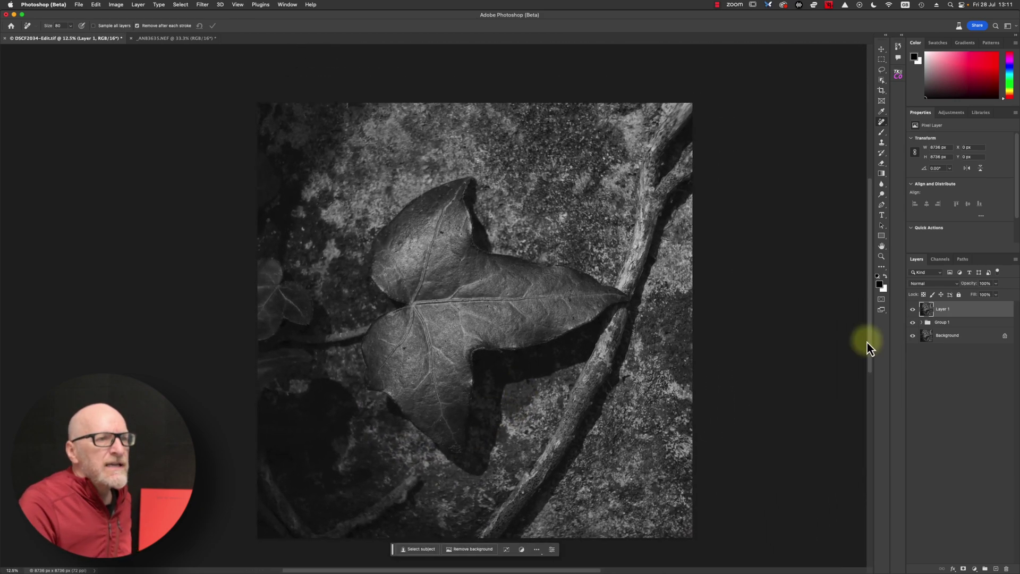
- Move Layer 1 into Group 1, collapse the group, and toggle its visibility to compare
click(922, 322)
drag(947, 334, 935, 334)
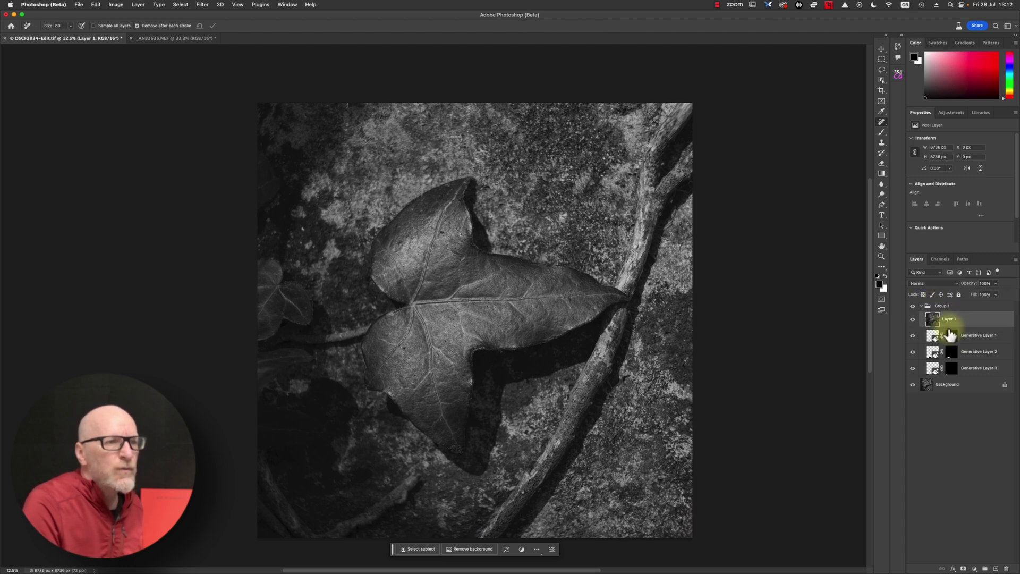
click(922, 307)
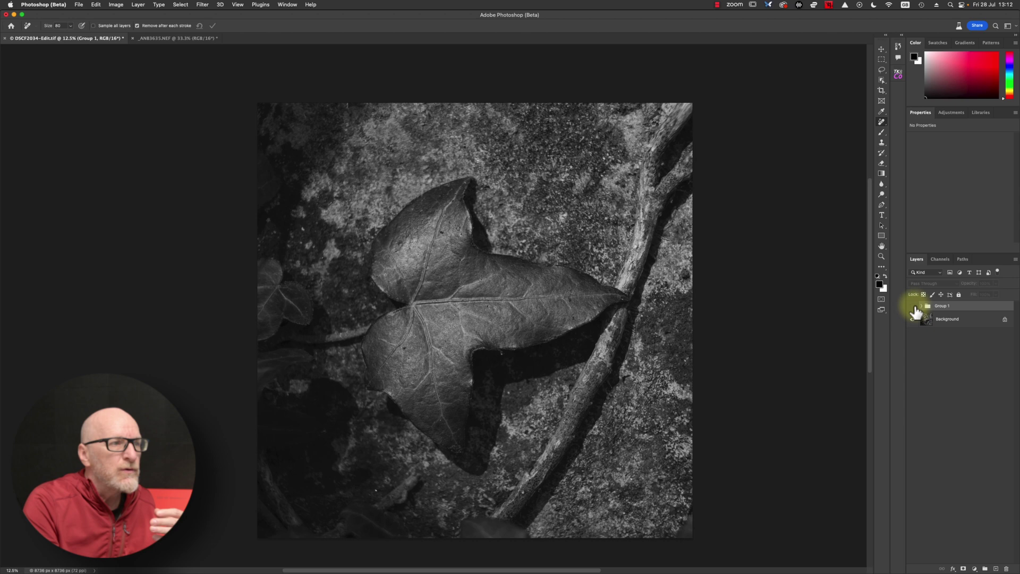
click(913, 307)
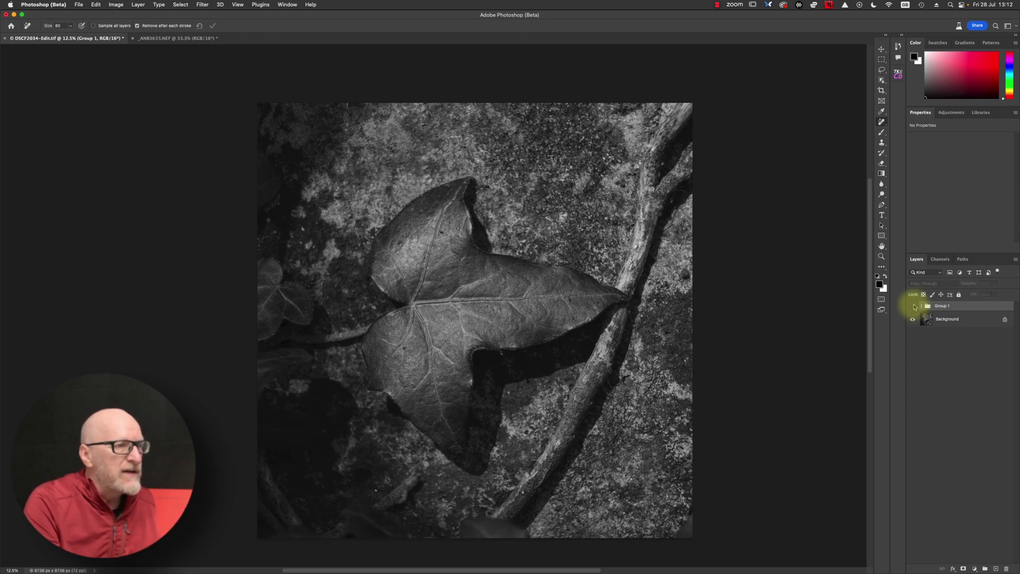